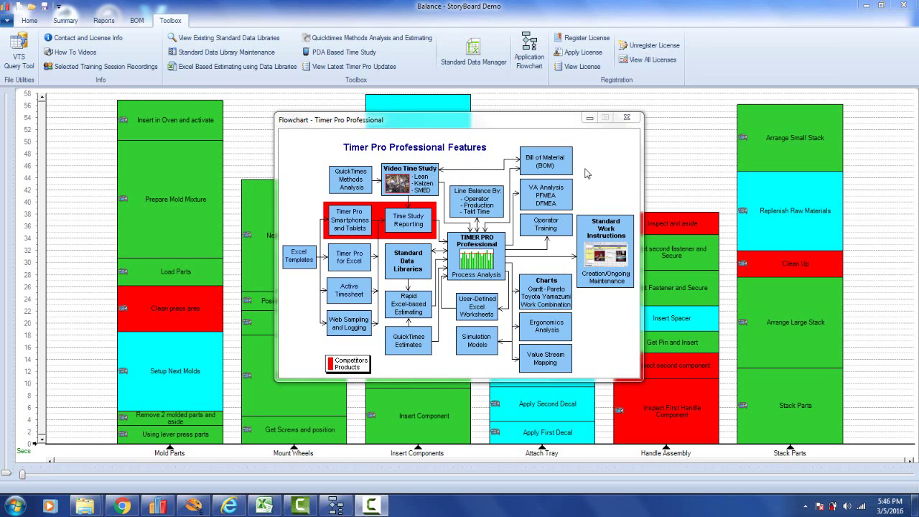
# Step: Minimize the features flowchart window to reveal the six-station Balance StoryBoard Demo chart
pyautogui.click(589, 117)
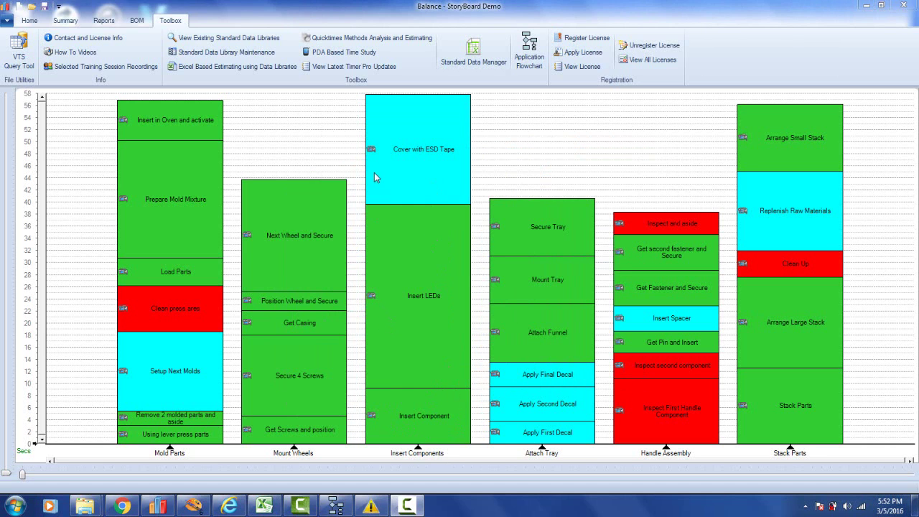
# Step: Open the Insert Component video clip (349.248 to 358.449 s) in the Edit Media window
pyautogui.click(369, 415)
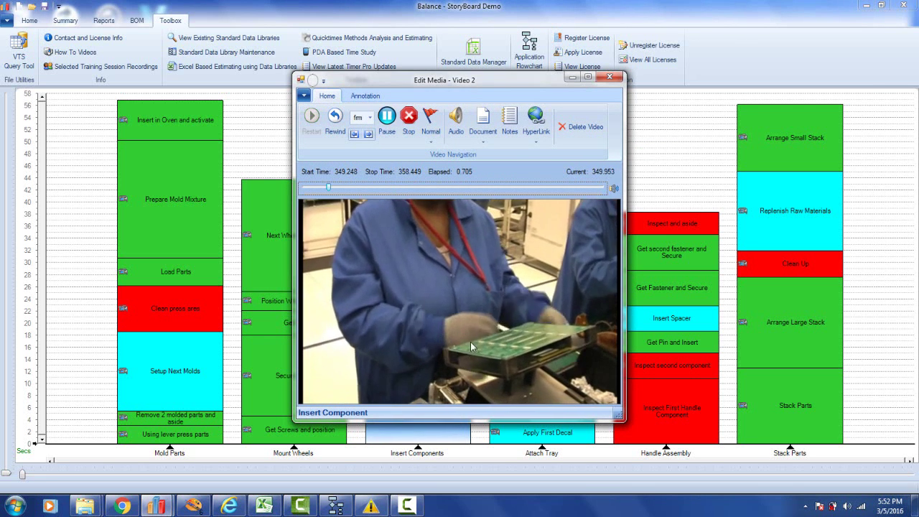
# Step: Close the Edit Media - Video 2 window to return to the six-station balance chart
pyautogui.click(609, 78)
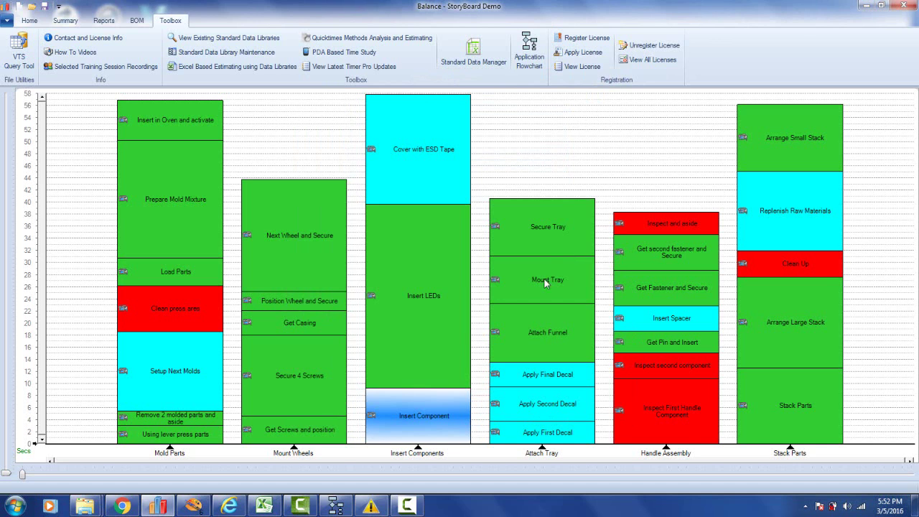
pyautogui.moveTo(412, 212)
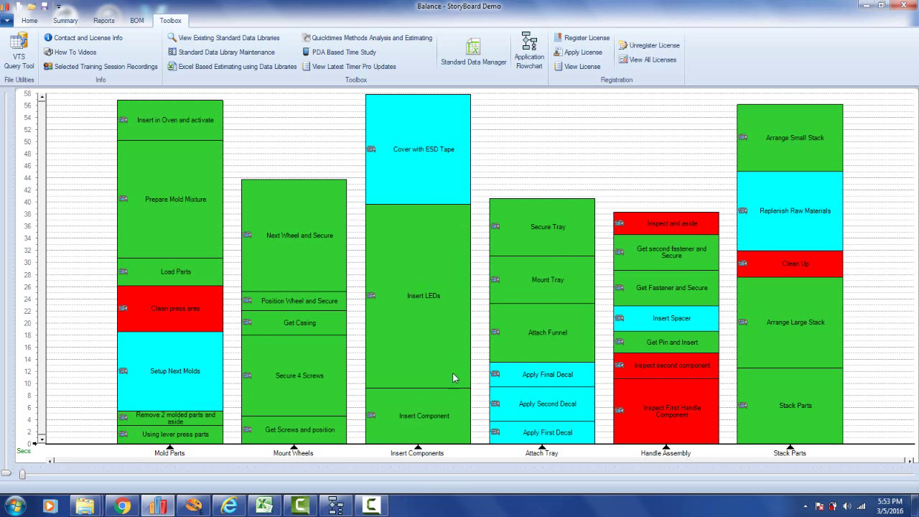
# Step: Create a StoryBoard1 Excel workbook listing Insert Component (9.20) and Insert LEDs (30.43) from Insert Components
pyautogui.moveTo(420, 459)
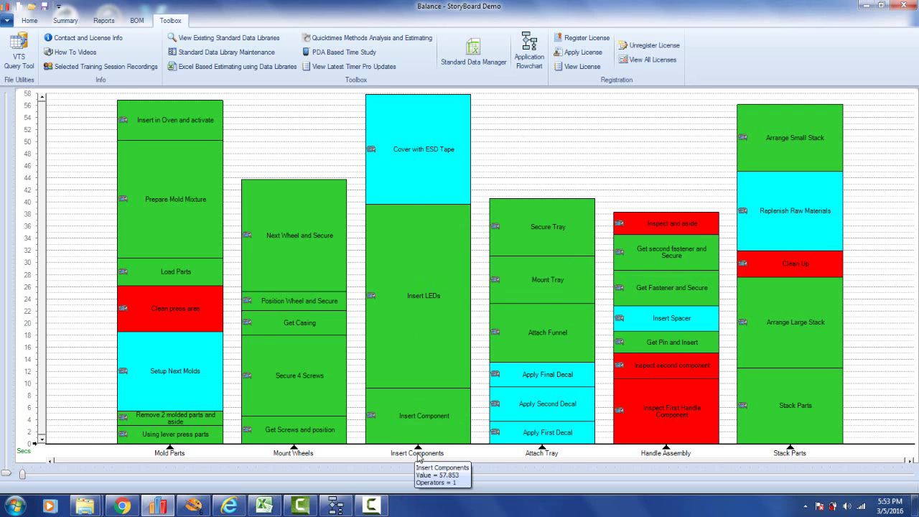
pyautogui.rightClick(419, 458)
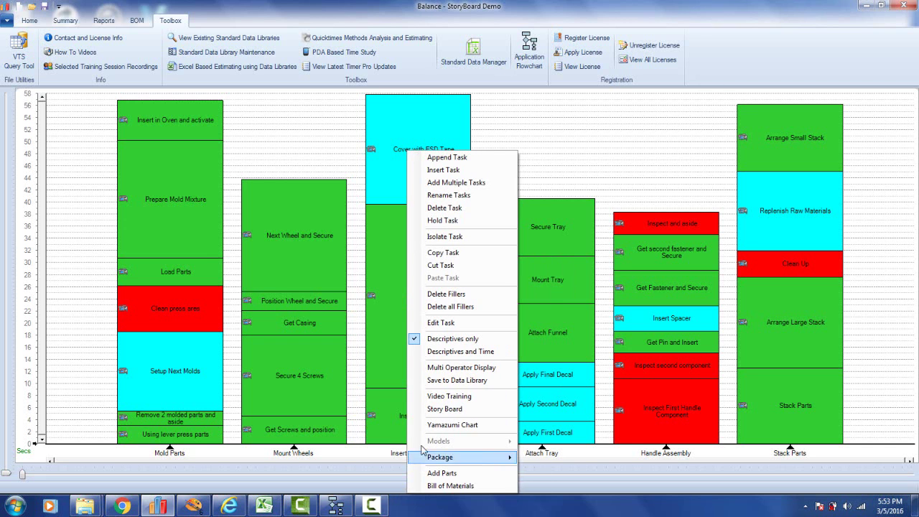
pyautogui.click(444, 409)
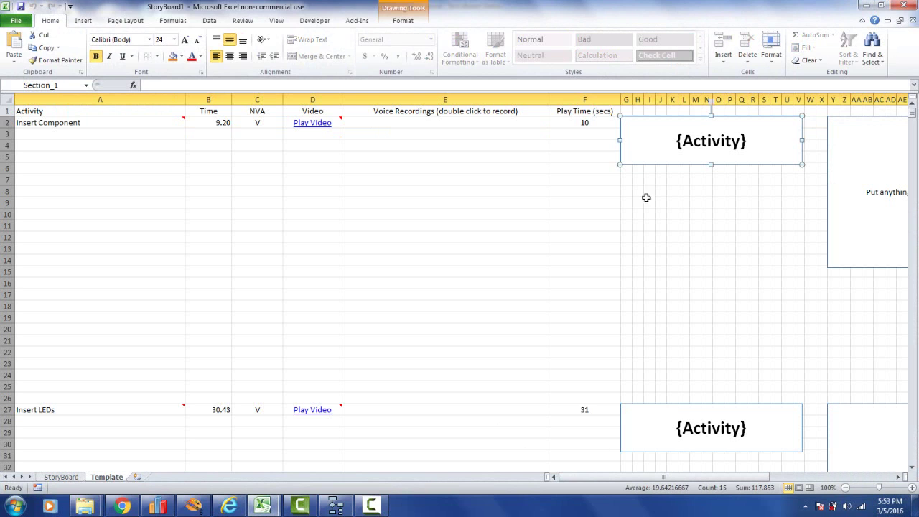
pyautogui.click(91, 122)
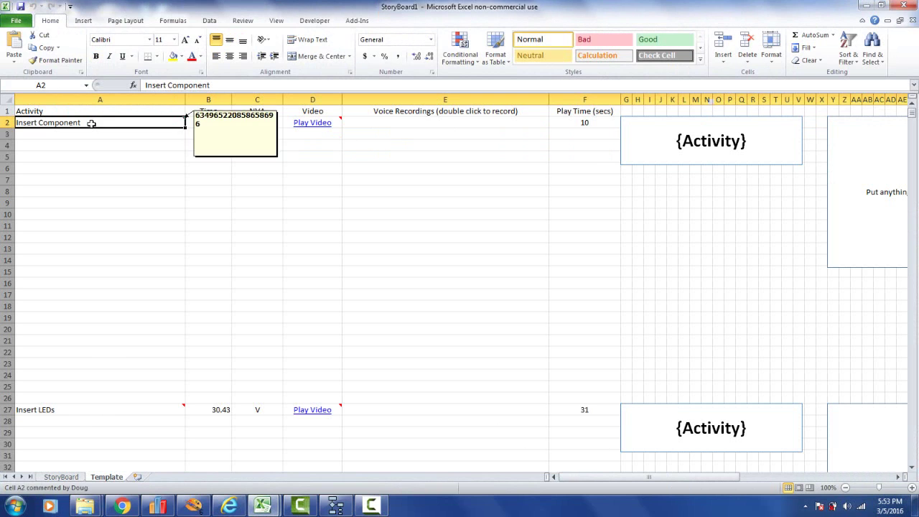
pyautogui.click(82, 409)
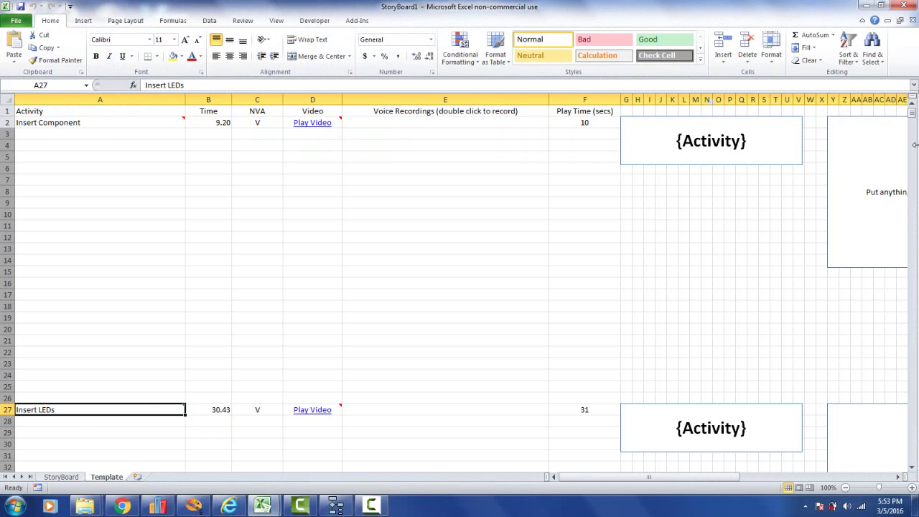
pyautogui.click(913, 466)
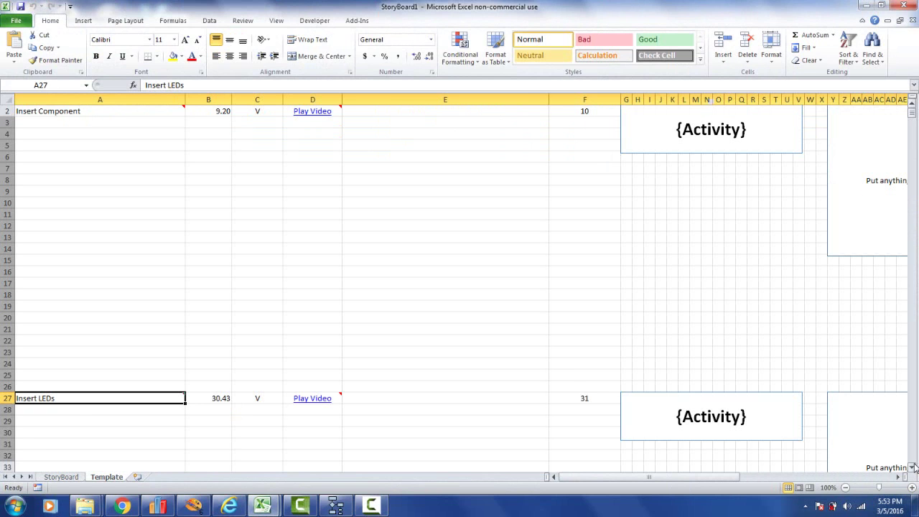
pyautogui.click(912, 466)
pyautogui.click(912, 466)
pyautogui.click(912, 466)
pyautogui.scroll(-7, 912, 467)
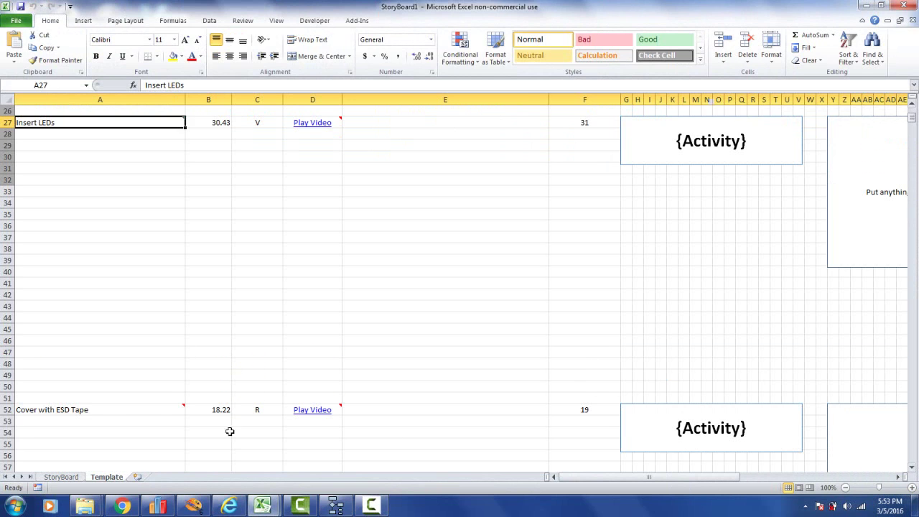
pyautogui.click(101, 411)
pyautogui.moveTo(357, 125)
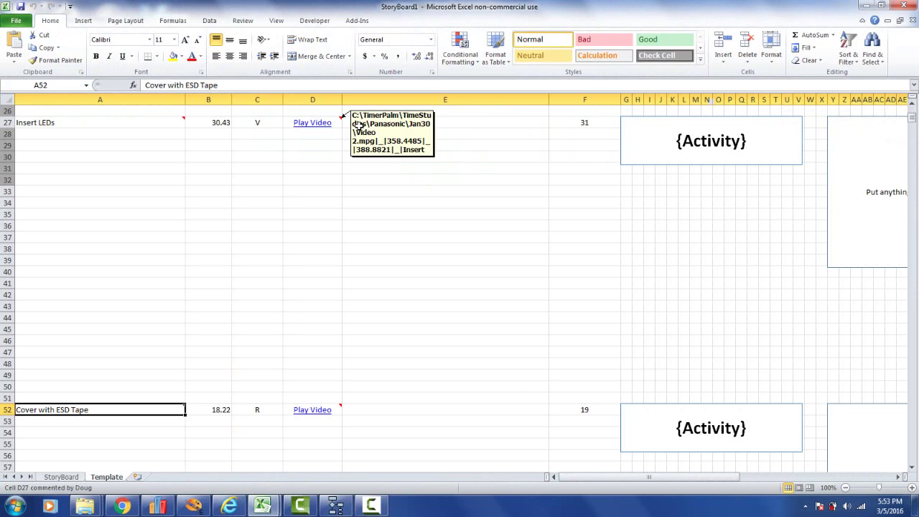
pyautogui.moveTo(913, 117); pyautogui.dragTo(912, 108)
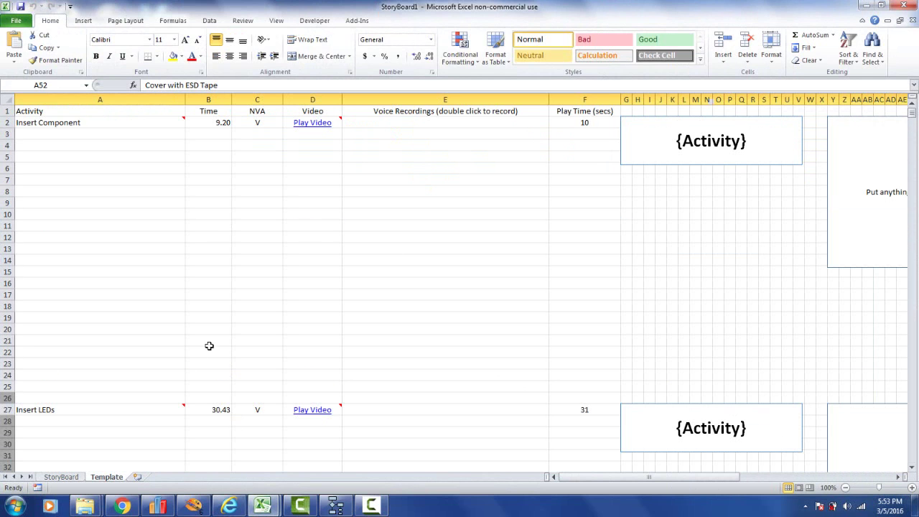
# Step: Switch to the StoryBoard sheet with its Standard Operating Procedure layout and video area
pyautogui.click(61, 477)
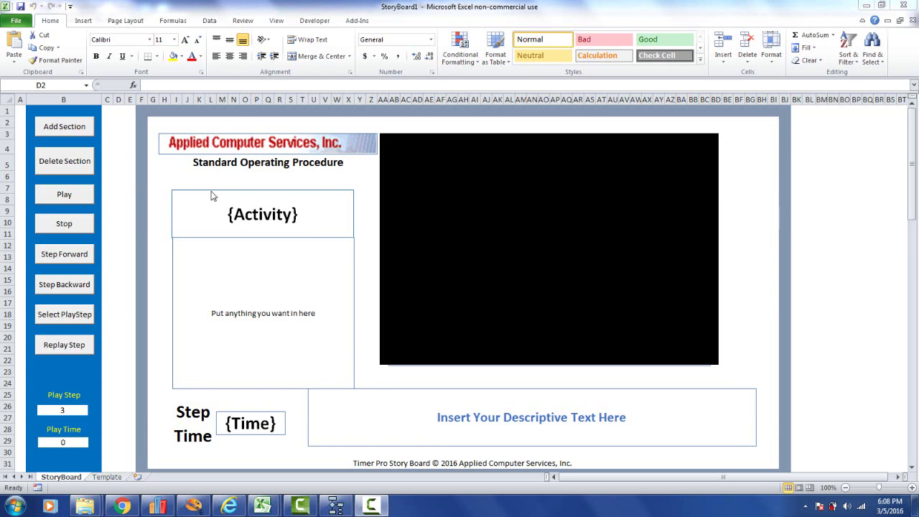
# Step: Play and stop the storyboard, step back to Insert Component, then forward to Insert LEDs
pyautogui.click(64, 197)
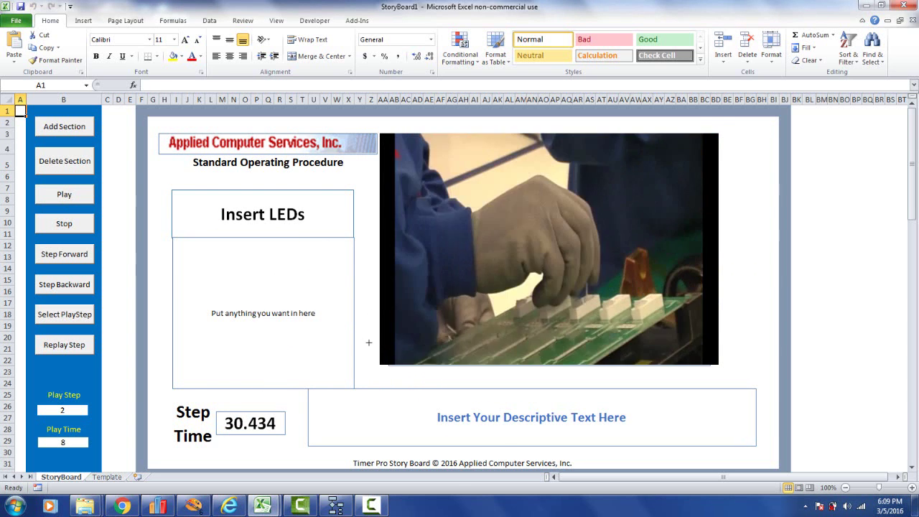
pyautogui.click(78, 226)
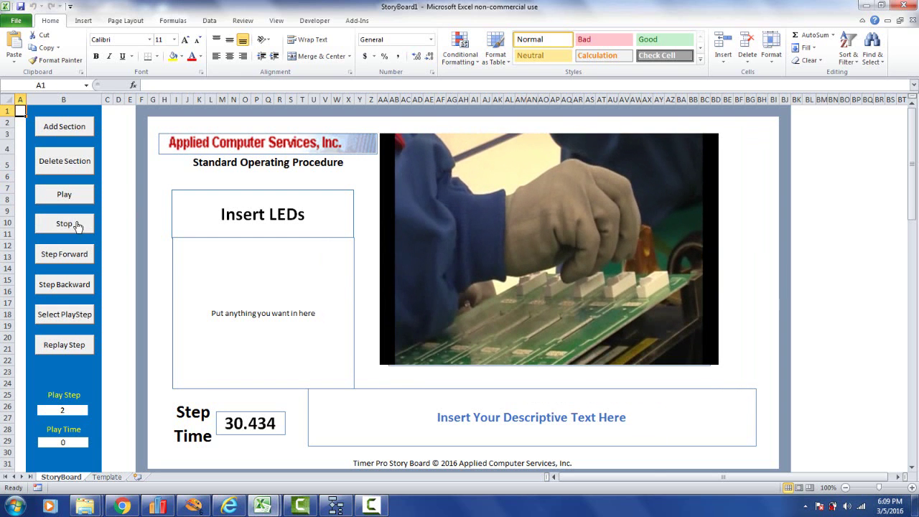
pyautogui.click(73, 288)
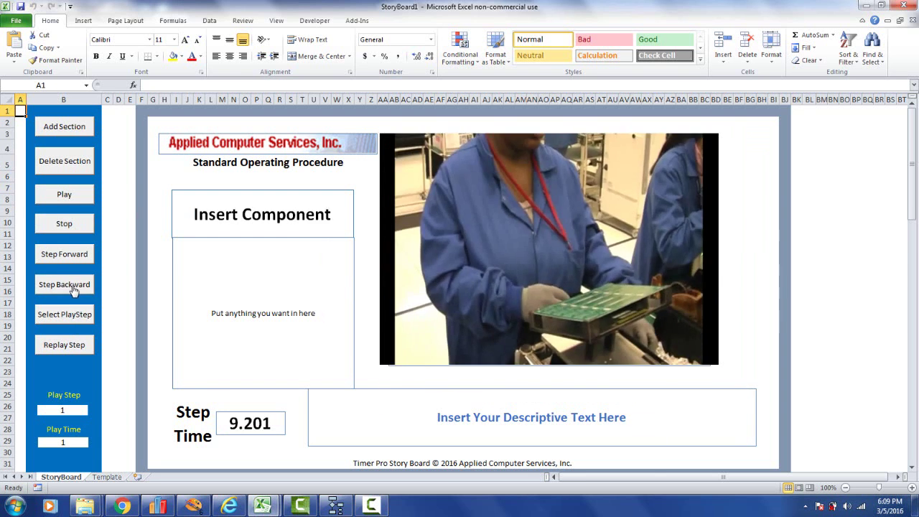
pyautogui.click(74, 256)
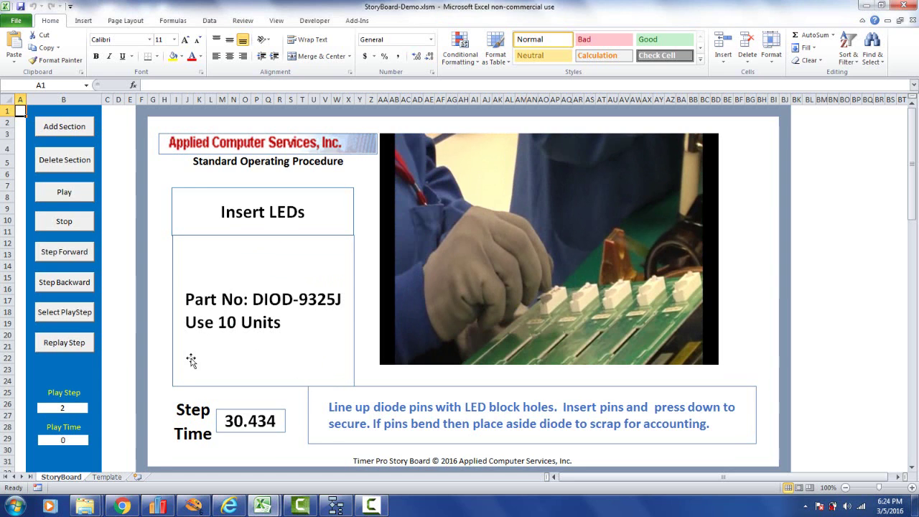
# Step: On the Template sheet, select A27 and scroll right to the Part No and Time boxes
pyautogui.click(108, 477)
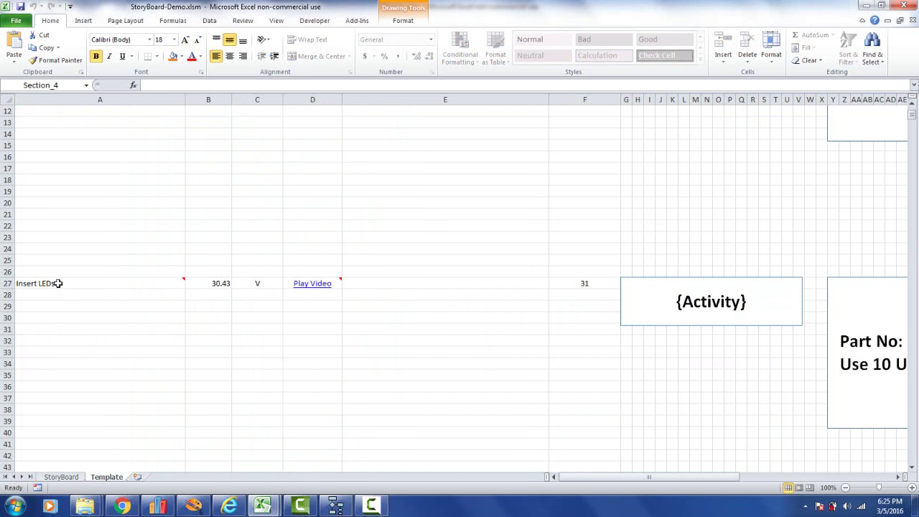
pyautogui.click(58, 283)
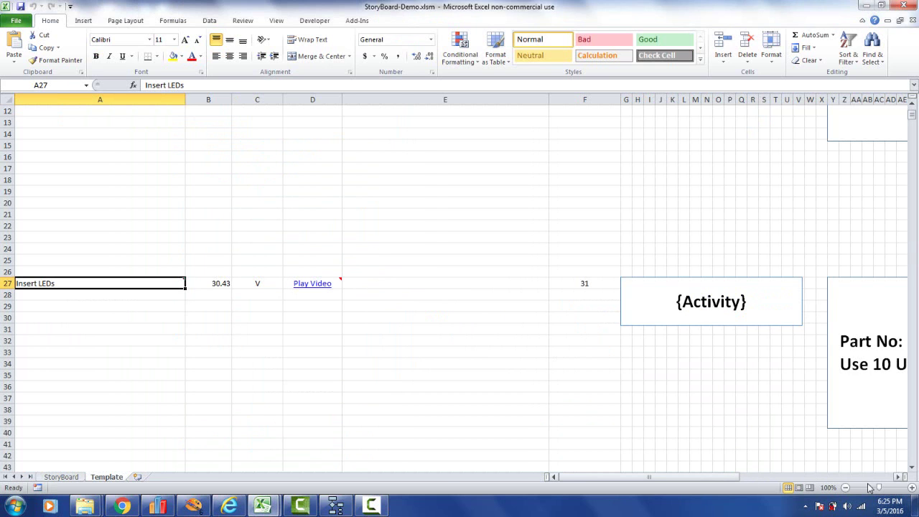
pyautogui.click(897, 477)
pyautogui.click(897, 476)
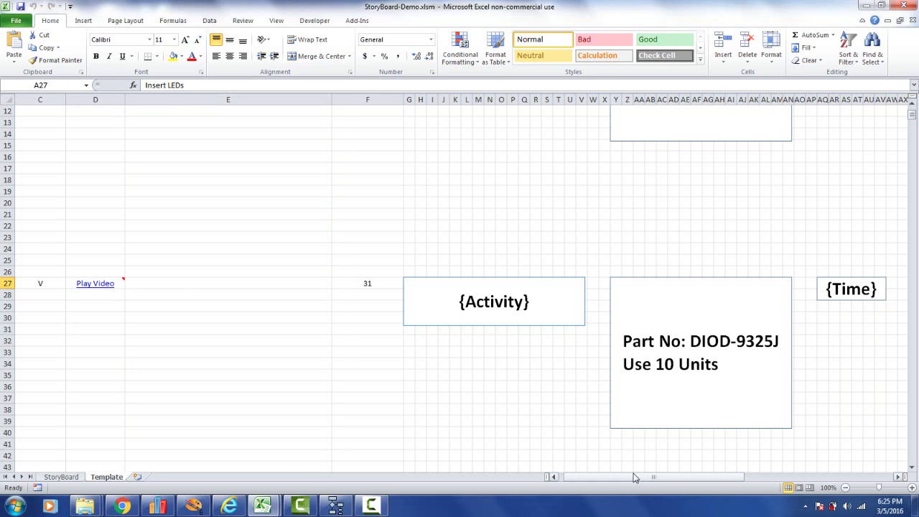
pyautogui.moveTo(636, 476)
pyautogui.mouseDown()
pyautogui.moveTo(583, 479)
pyautogui.moveTo(542, 460)
pyautogui.mouseUp()
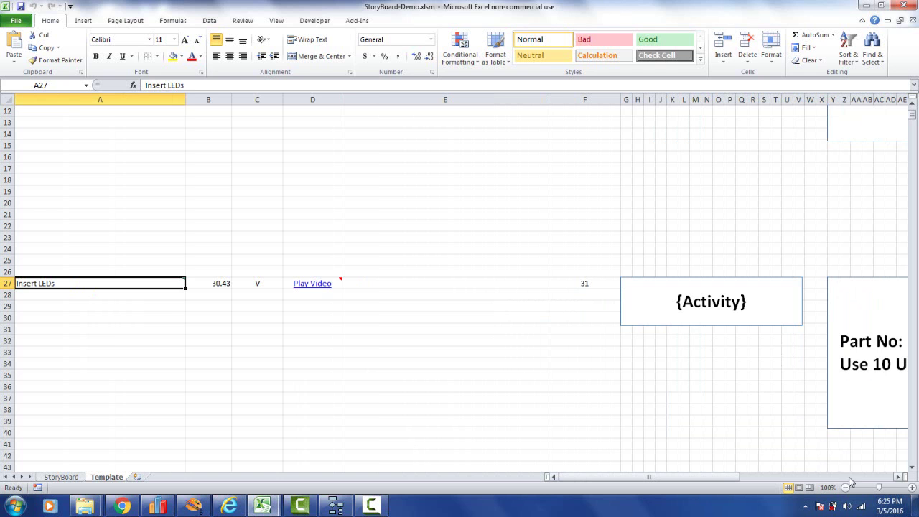
pyautogui.click(896, 477)
pyautogui.click(897, 477)
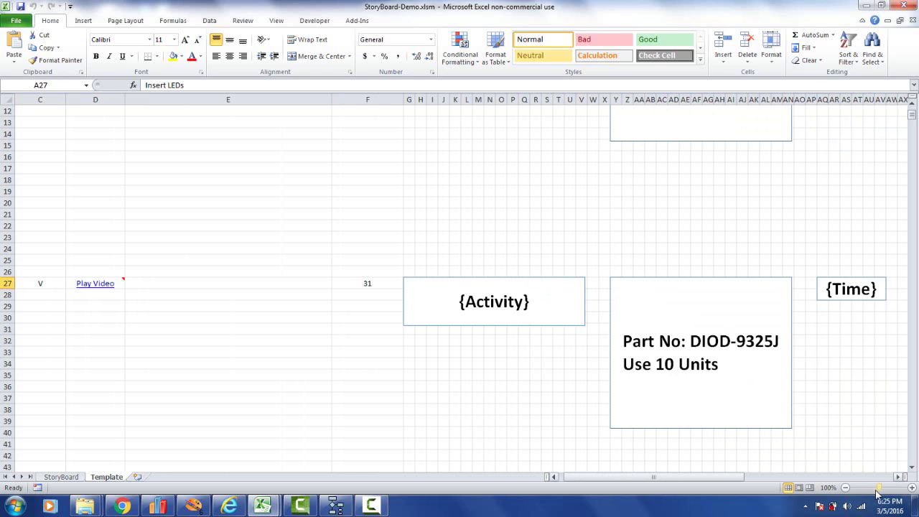
# Step: Scroll further to the assembly instruction text, then go back to the StoryBoard sheet
pyautogui.click(899, 477)
pyautogui.click(899, 477)
pyautogui.click(899, 478)
pyautogui.click(899, 477)
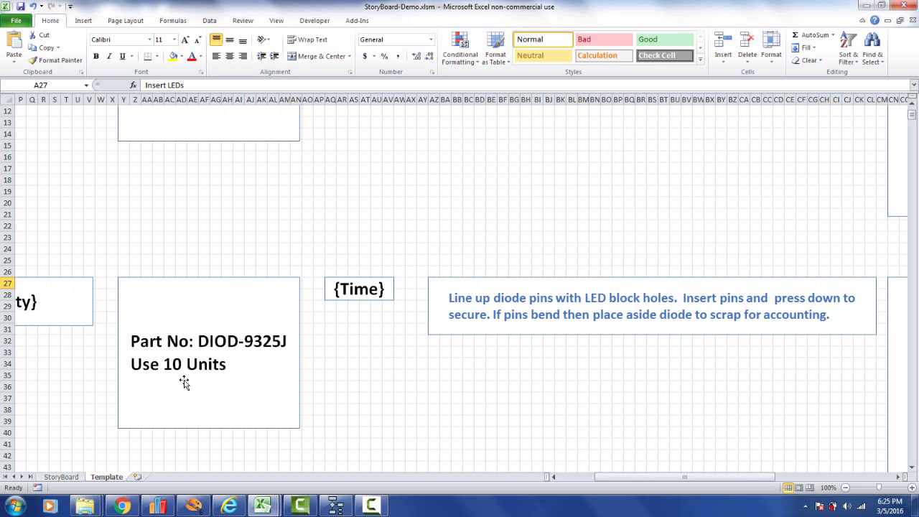
pyautogui.click(60, 477)
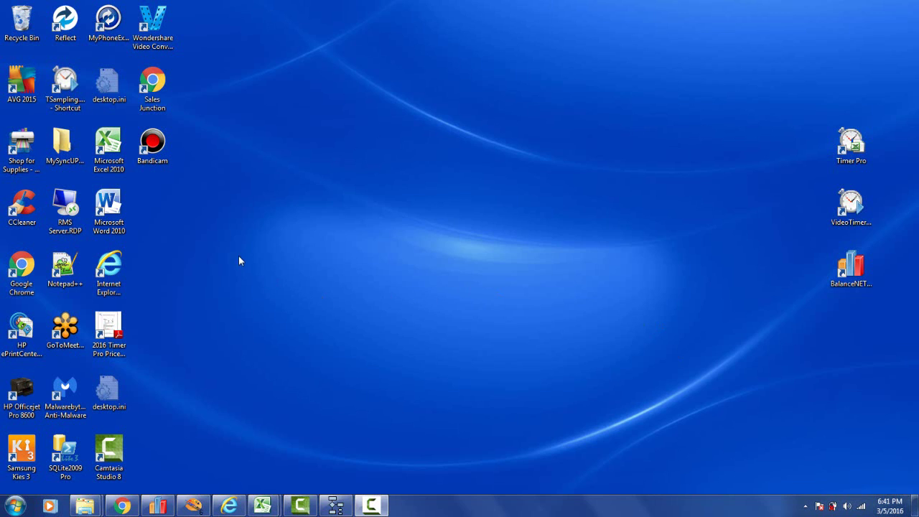
# Step: Launch Bandicam in Screen Recording mode with a 1110x618 area over the storyboard
pyautogui.click(156, 145)
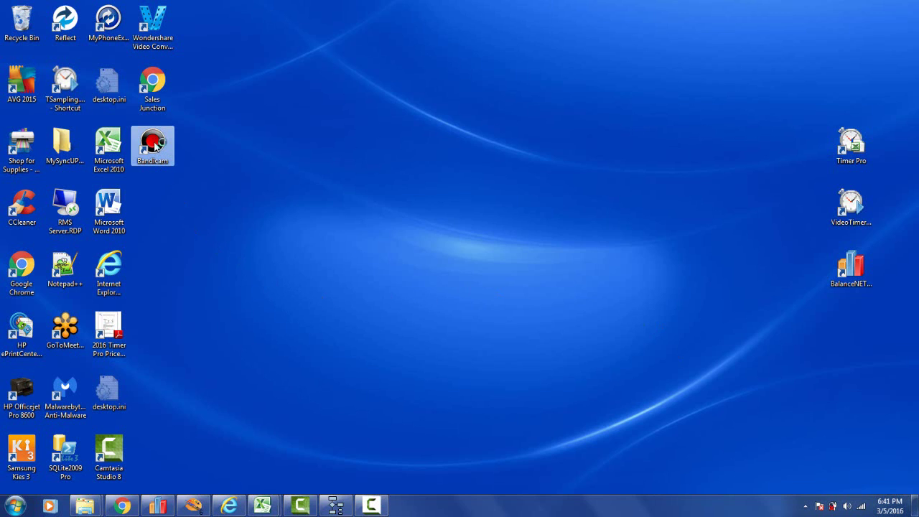
pyautogui.click(387, 137)
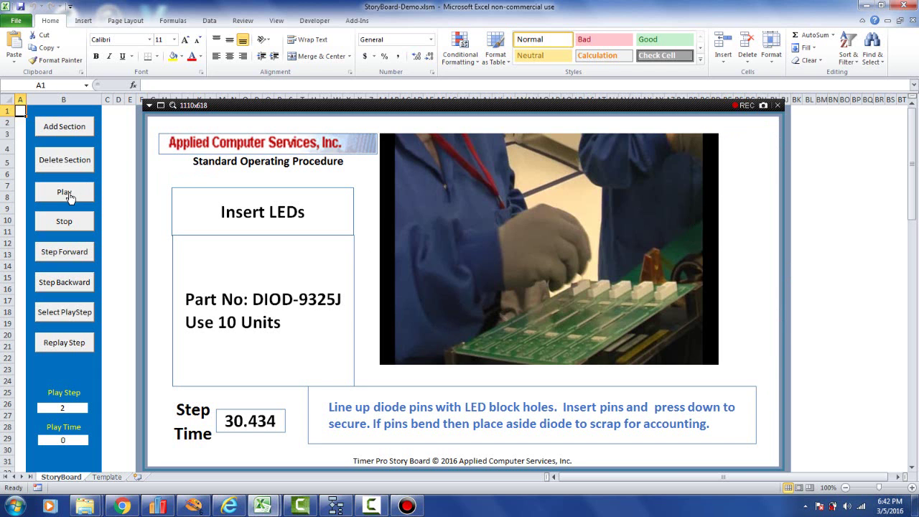
# Step: Start storyboard playback from the first step and begin recording it in Bandicam
pyautogui.click(69, 197)
pyautogui.click(747, 107)
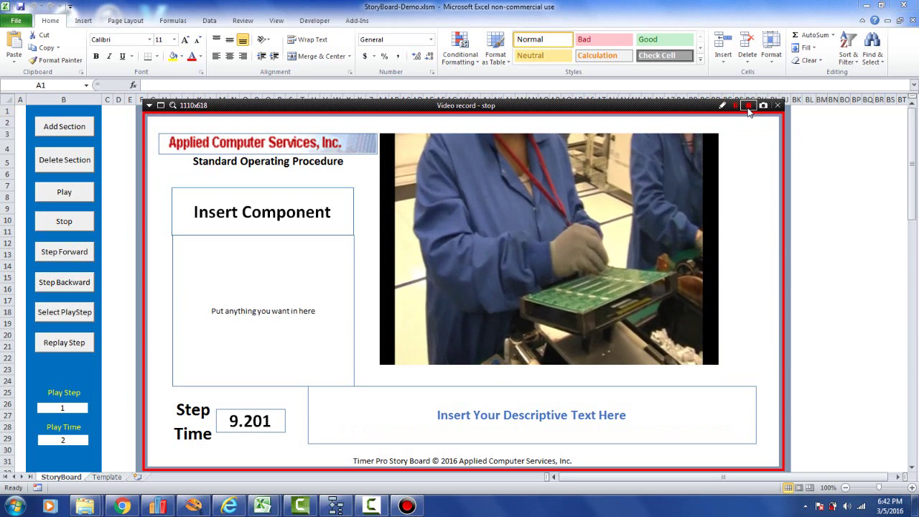